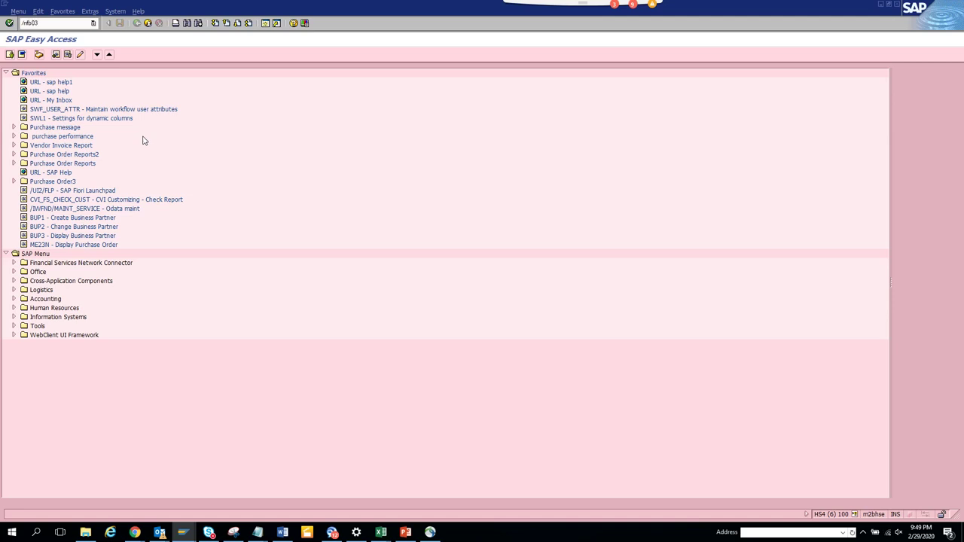
- Open transaction FB03, display the attributes of its underlying module pool SAPMF05L, and select the package name
key(Return)
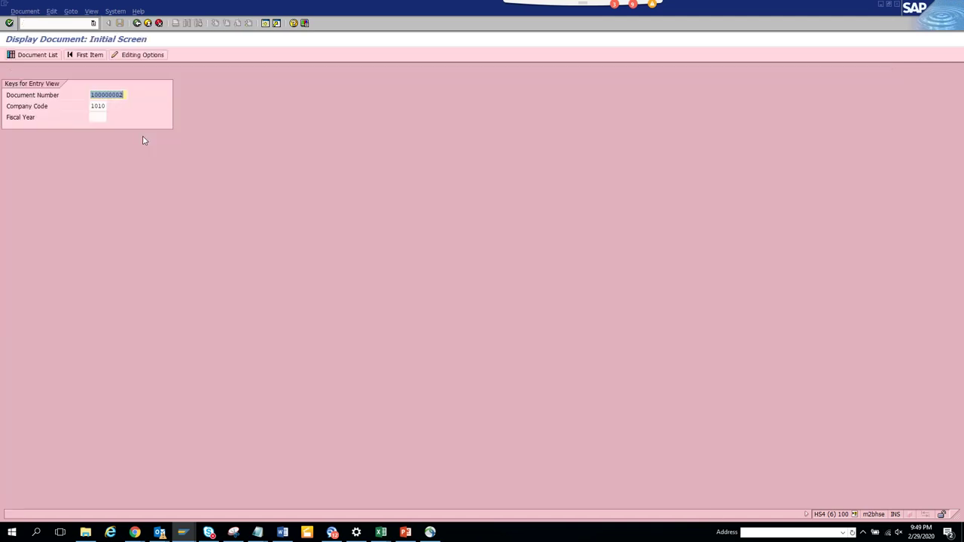
key(Return)
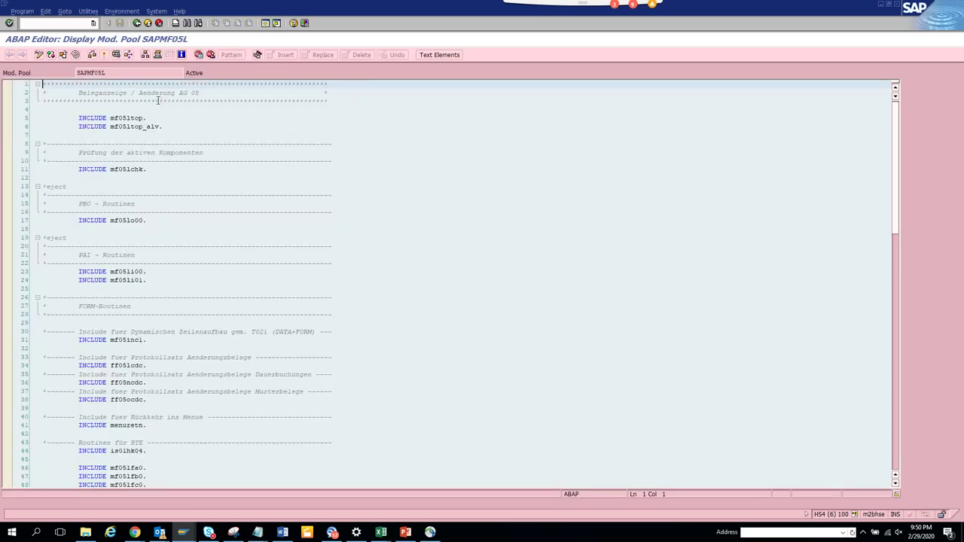
click(70, 14)
click(73, 24)
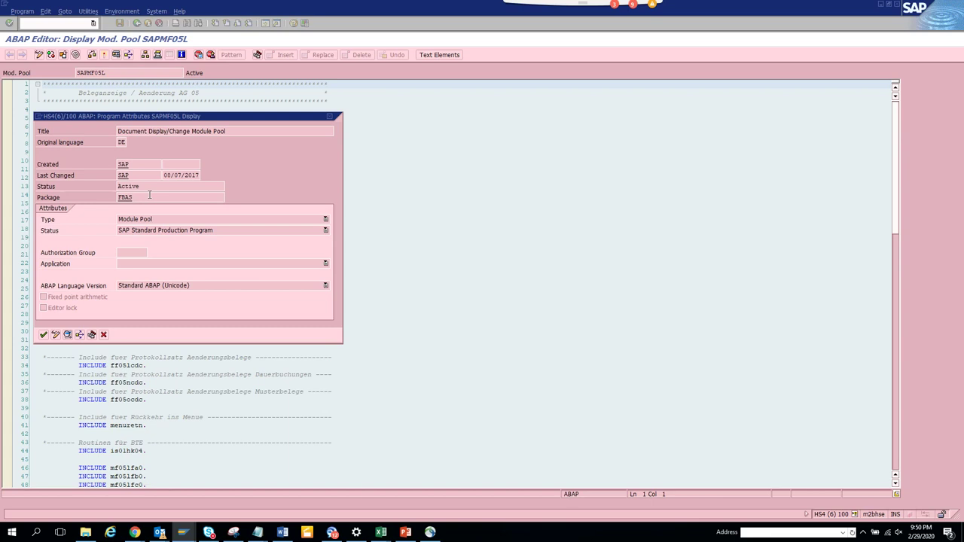
click(150, 196)
- Switch to the session showing table TSTCT and start transaction SE84 there
click(184, 532)
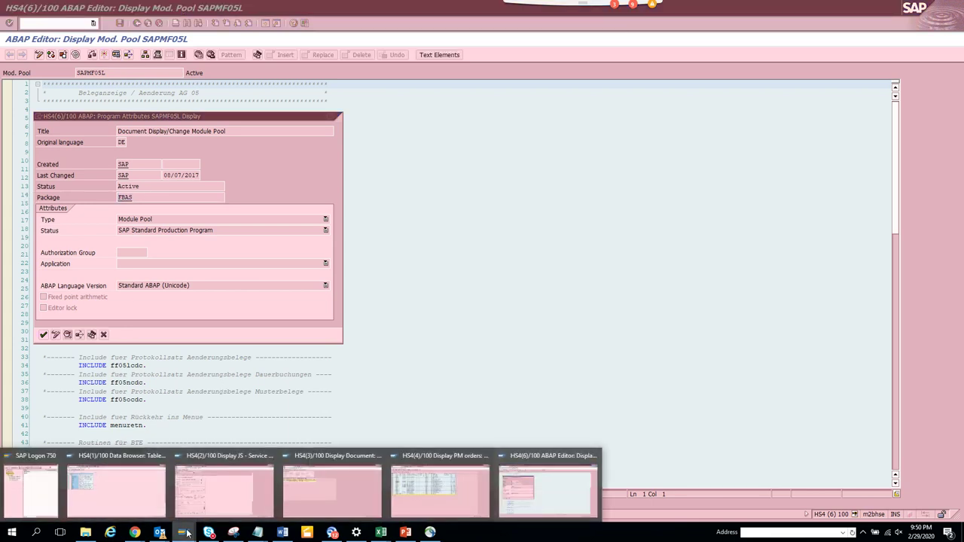
click(154, 513)
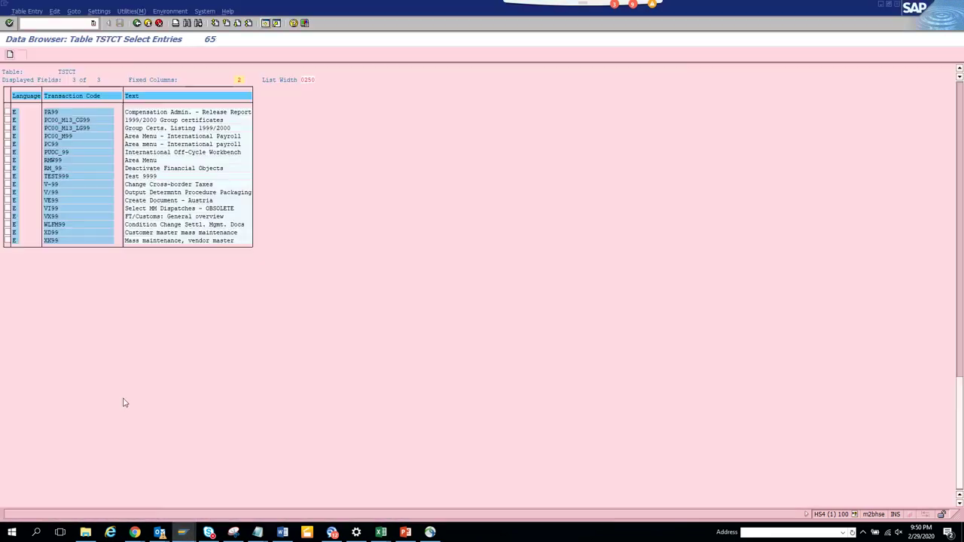
click(58, 23)
text(/nse84)
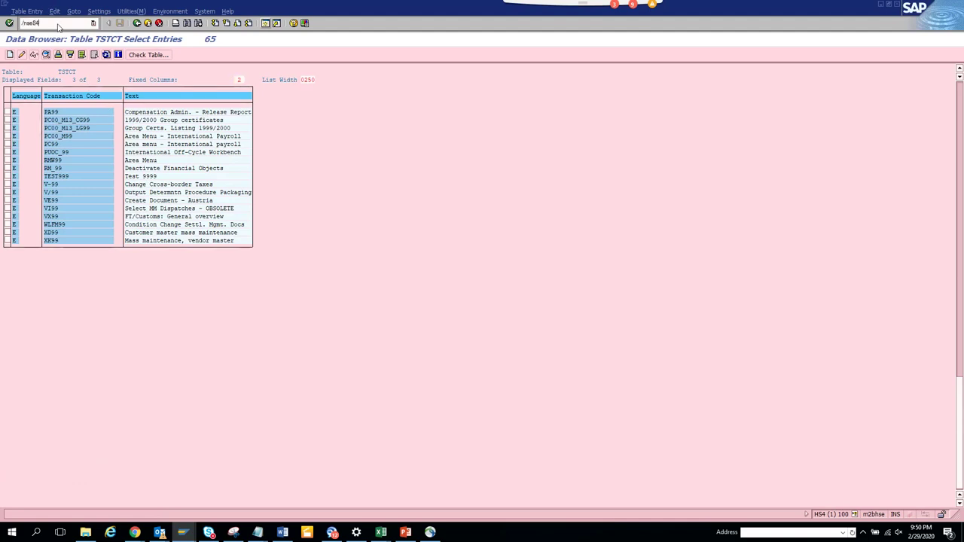
key(Return)
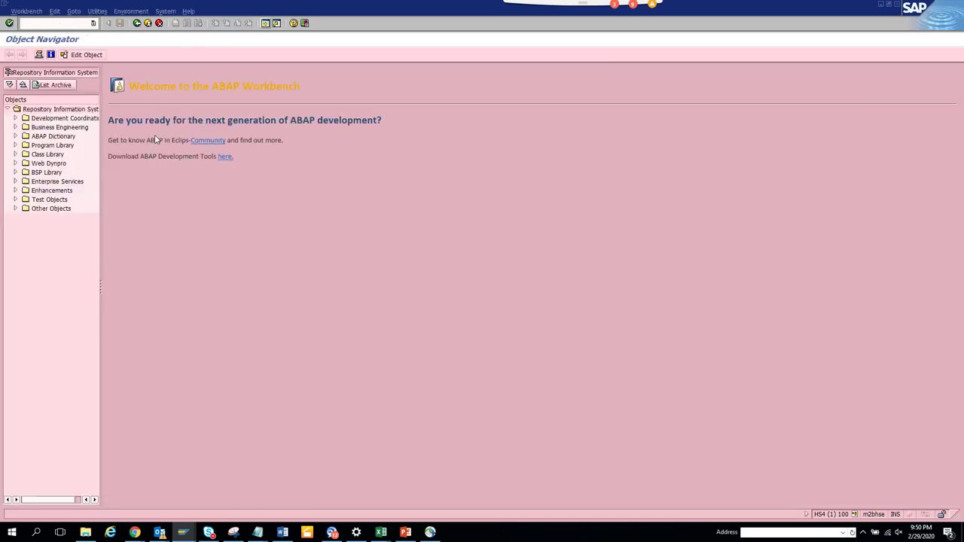
- Search the Program Library's function modules for those in package FBAS
click(15, 146)
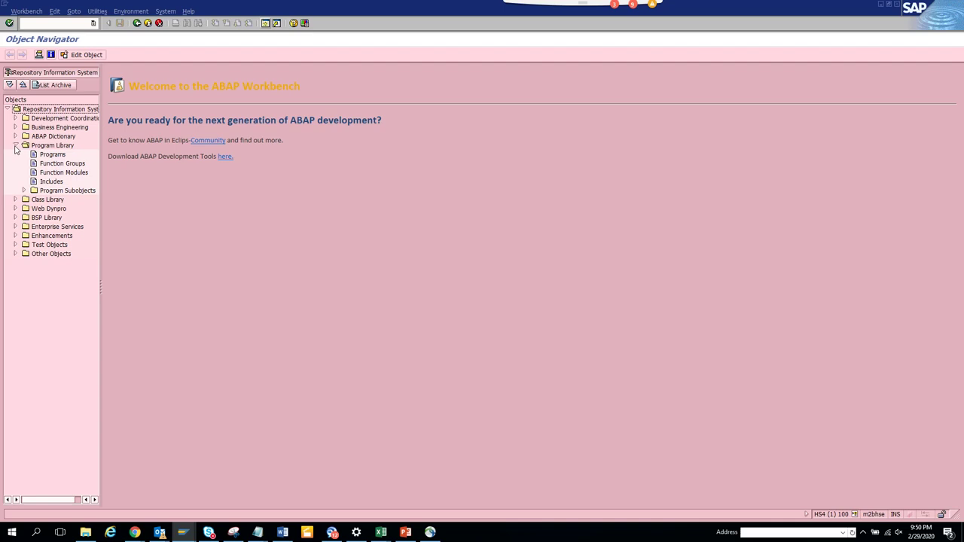
click(65, 173)
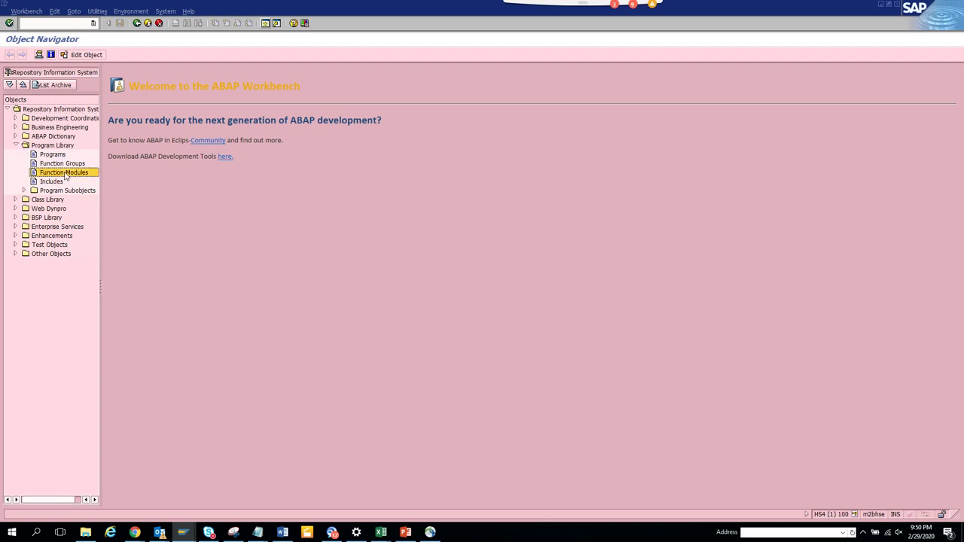
double_click(65, 173)
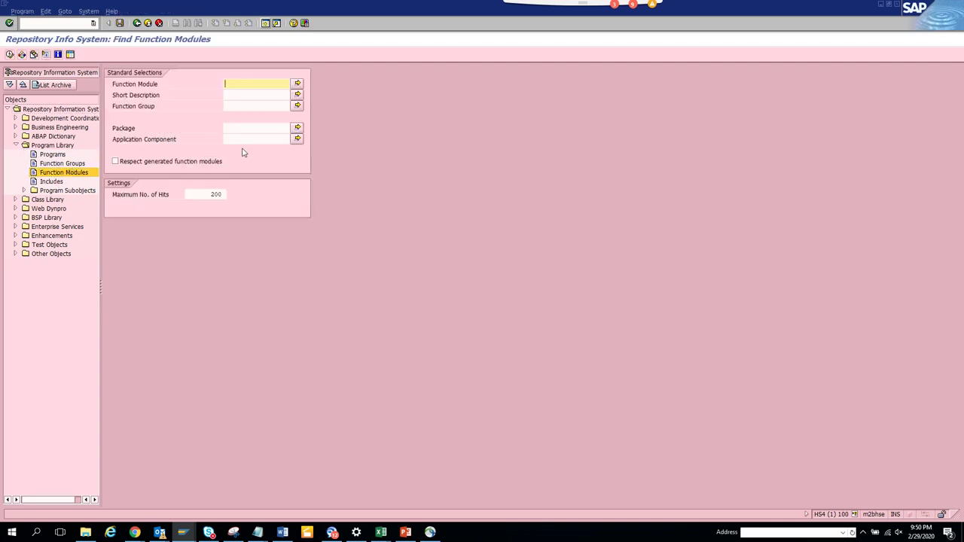
click(229, 128)
text(FBAS)
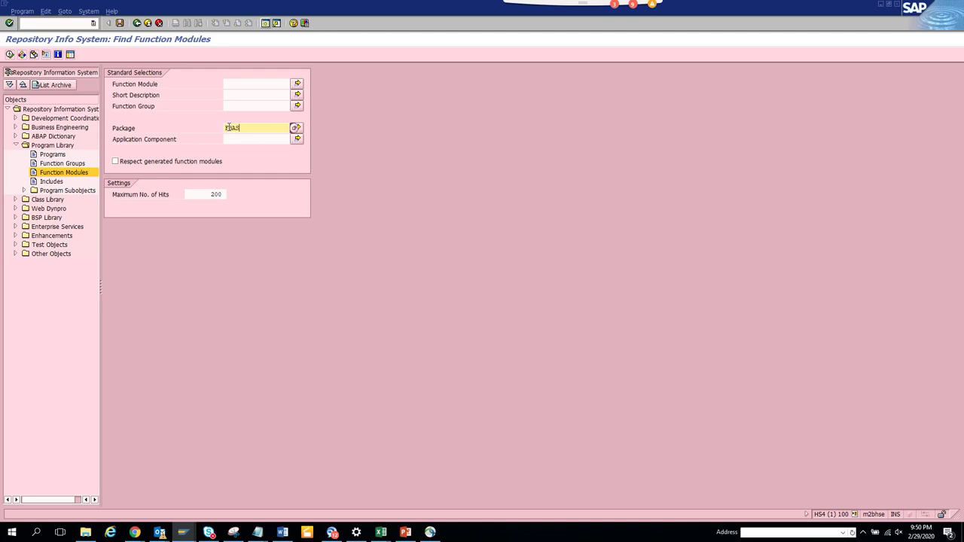
click(10, 55)
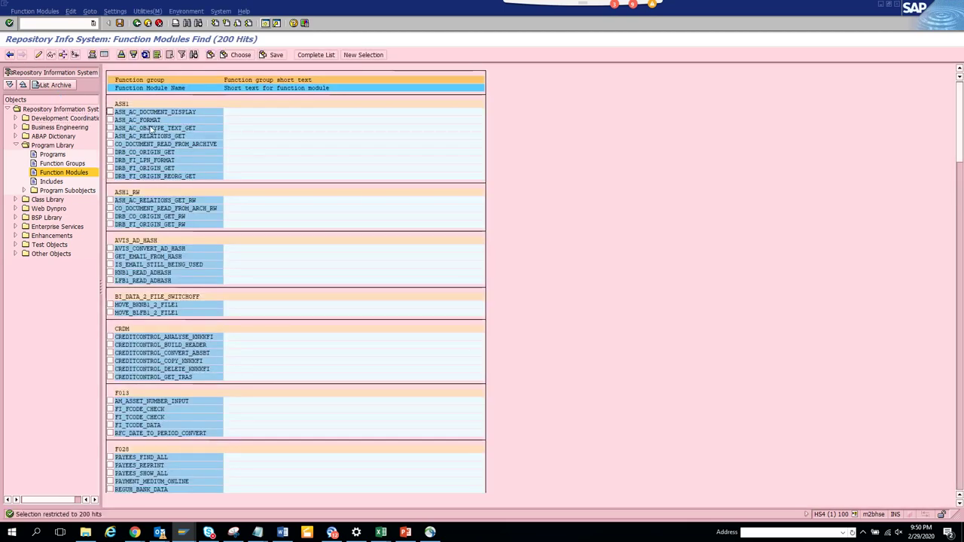
- Return to the function module selection and restrict the FBAS search to names matching bapi*
click(137, 23)
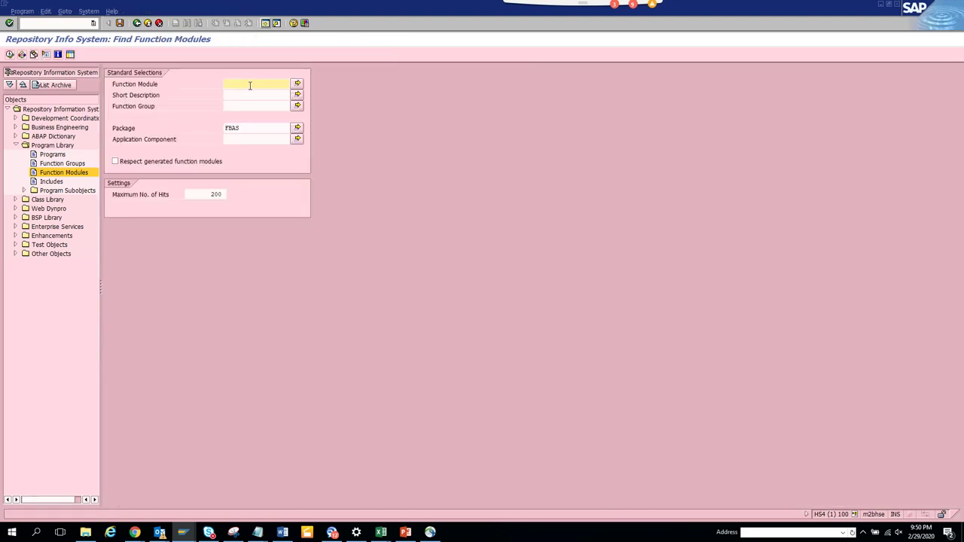
text(bapi*)
key(F8)
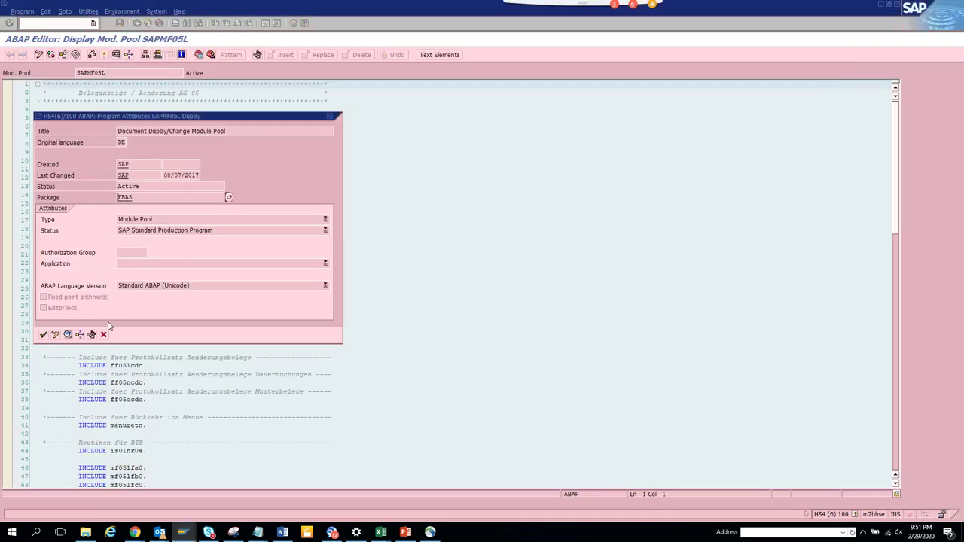
- Close the SAPMF05L program attributes and open transaction ME23N in that session
click(104, 334)
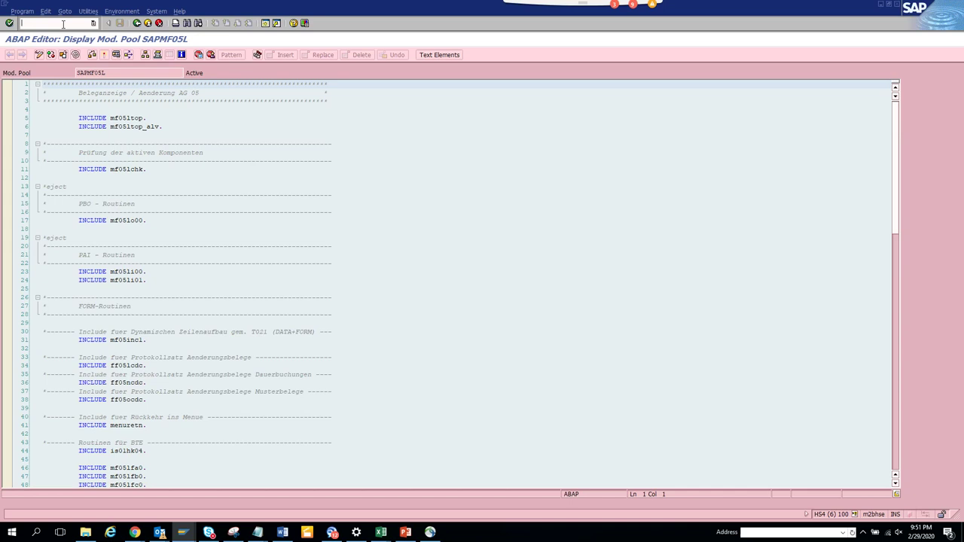
click(63, 24)
text(/nme23n)
key(Return)
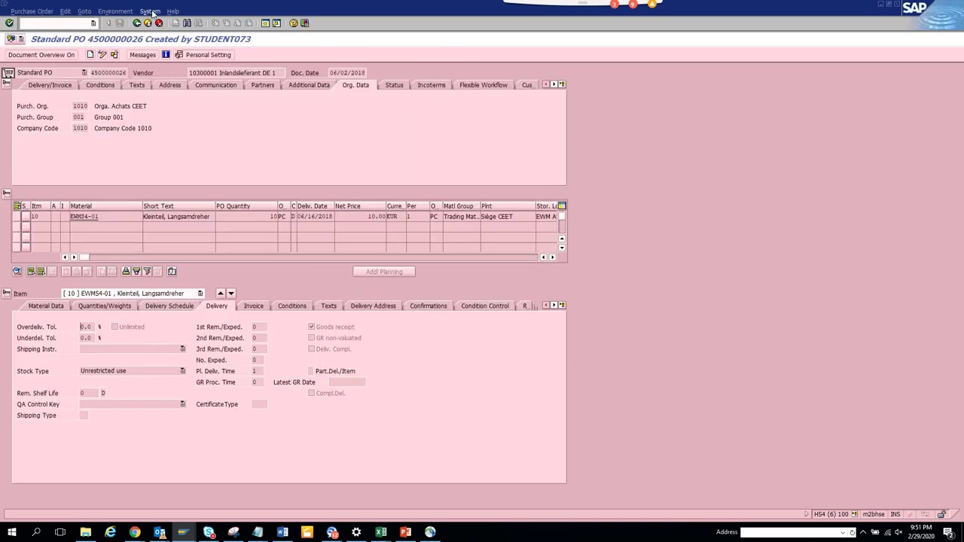
- Open the program behind ME23N from the system status, display its function group attributes, and select the package
click(150, 11)
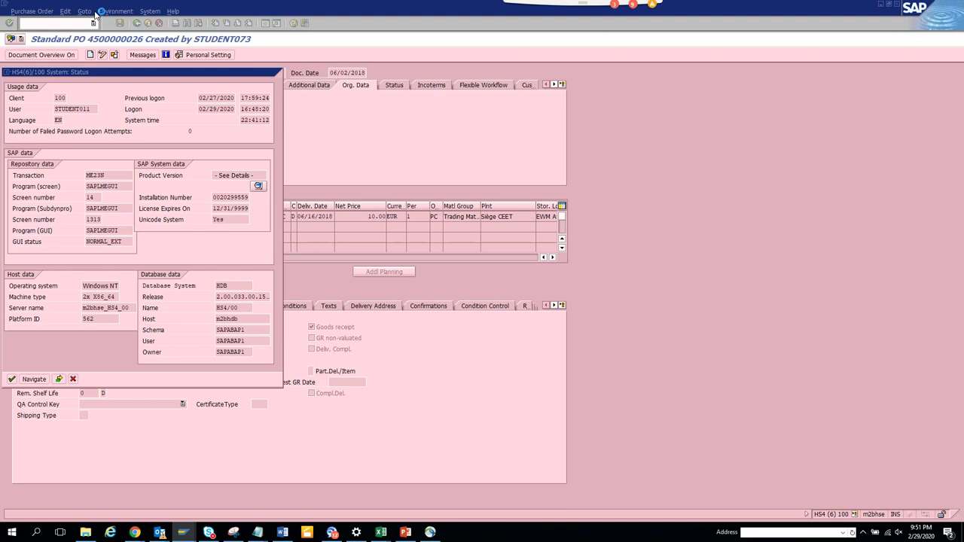
double_click(160, 167)
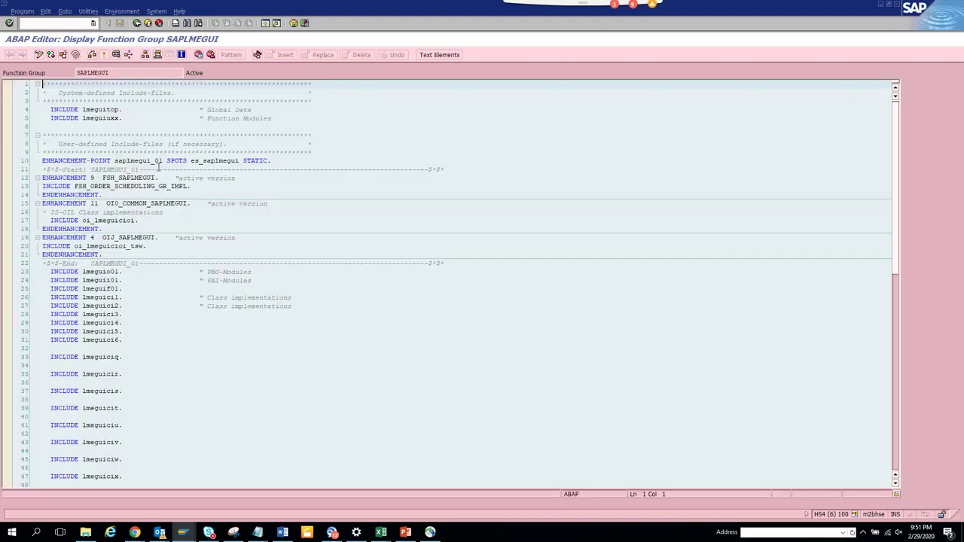
click(66, 11)
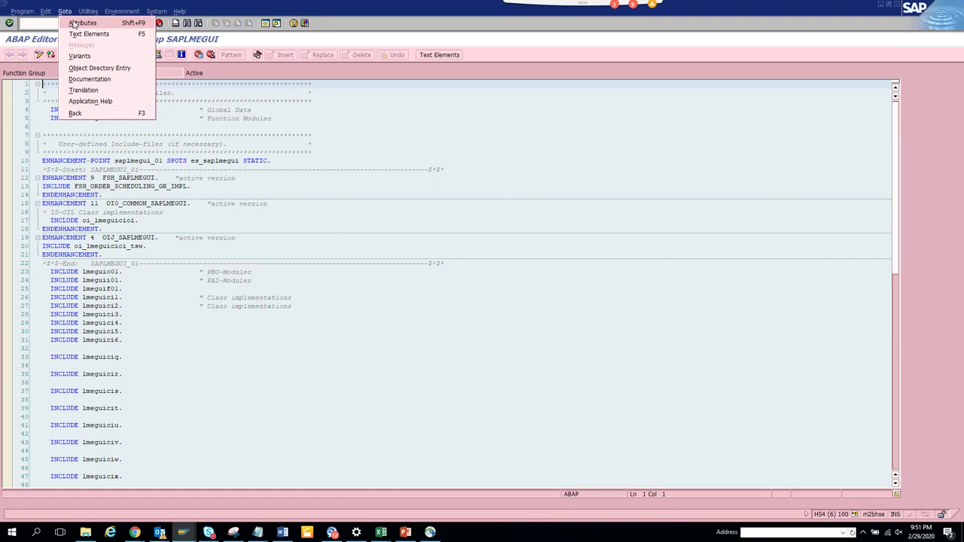
click(102, 68)
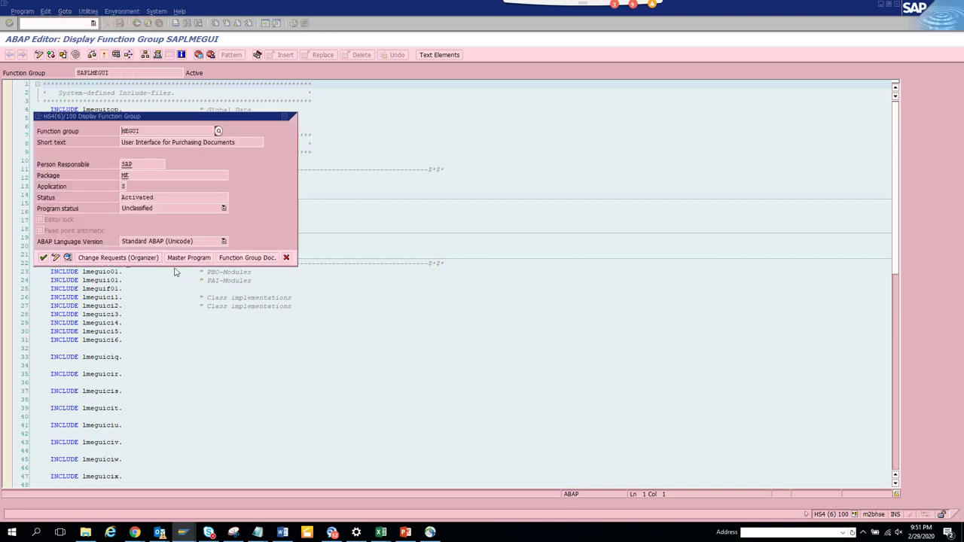
drag(151, 175, 7, 177)
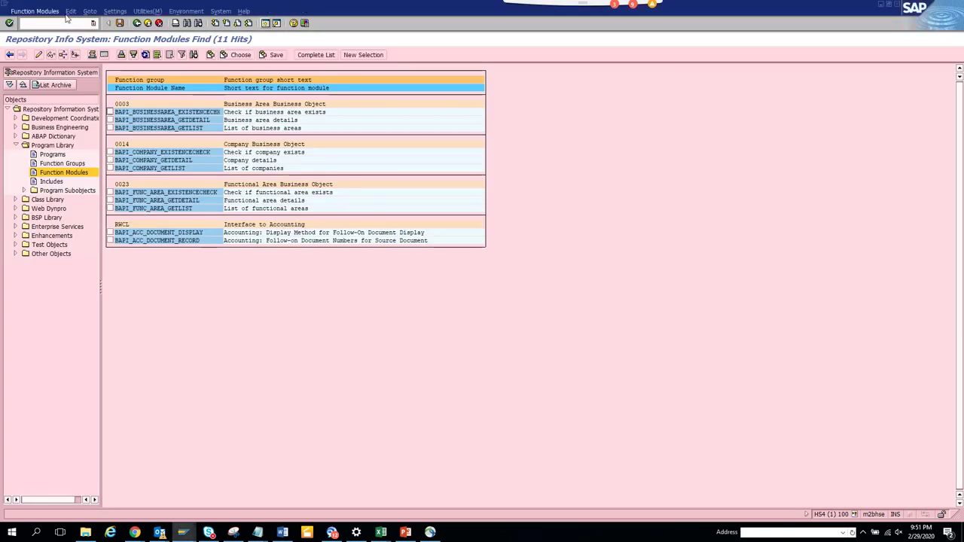
- Restart the Repository Information System in the search results session and open the function module search in the Program Library
click(69, 24)
text(/n)
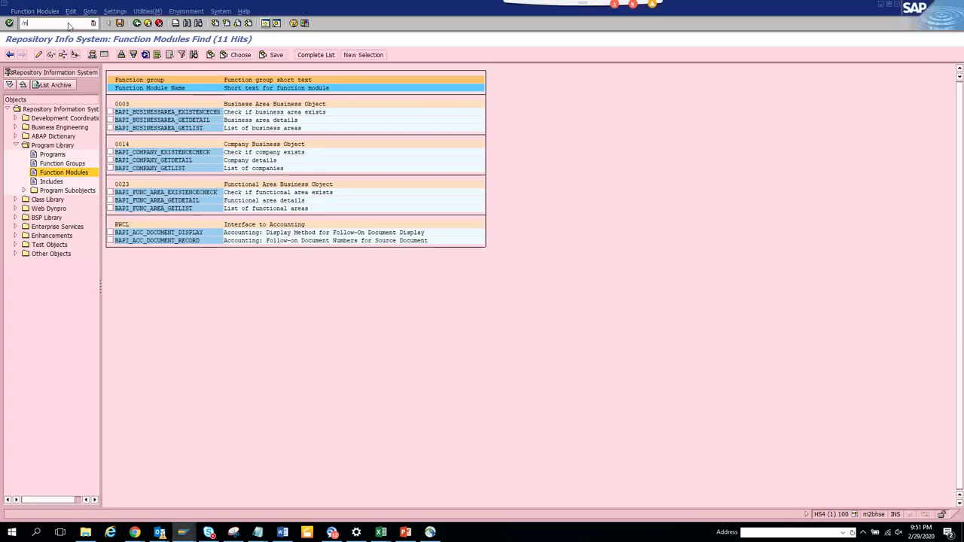
text(se37)
key(Return)
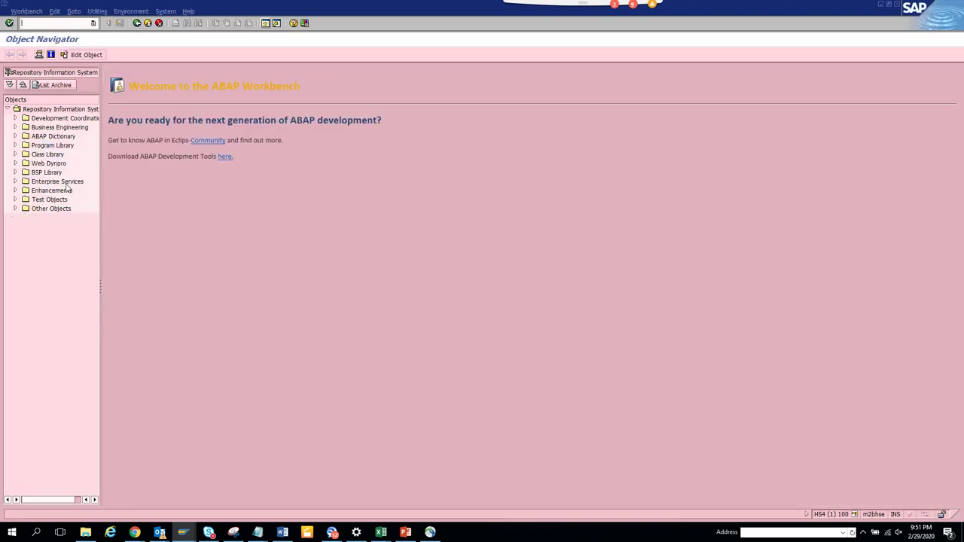
click(15, 146)
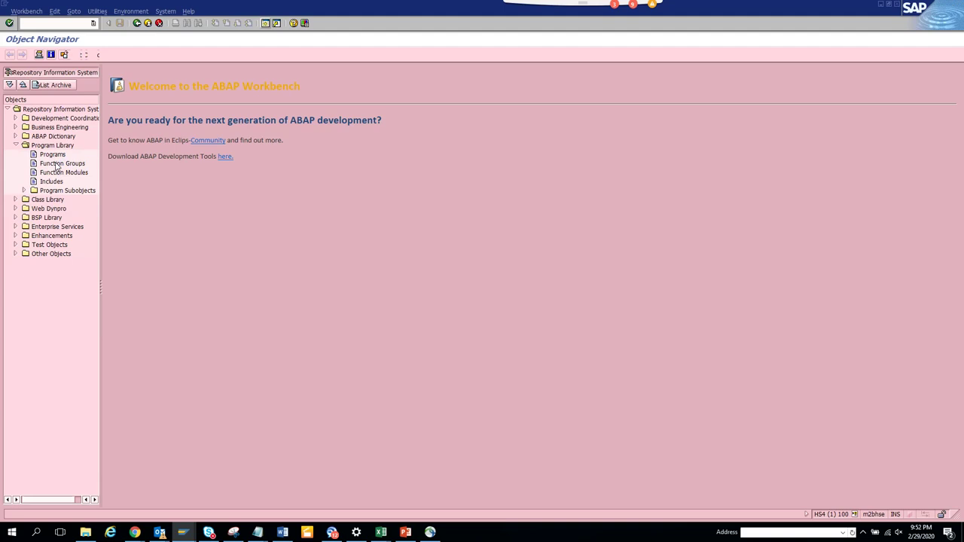
double_click(65, 172)
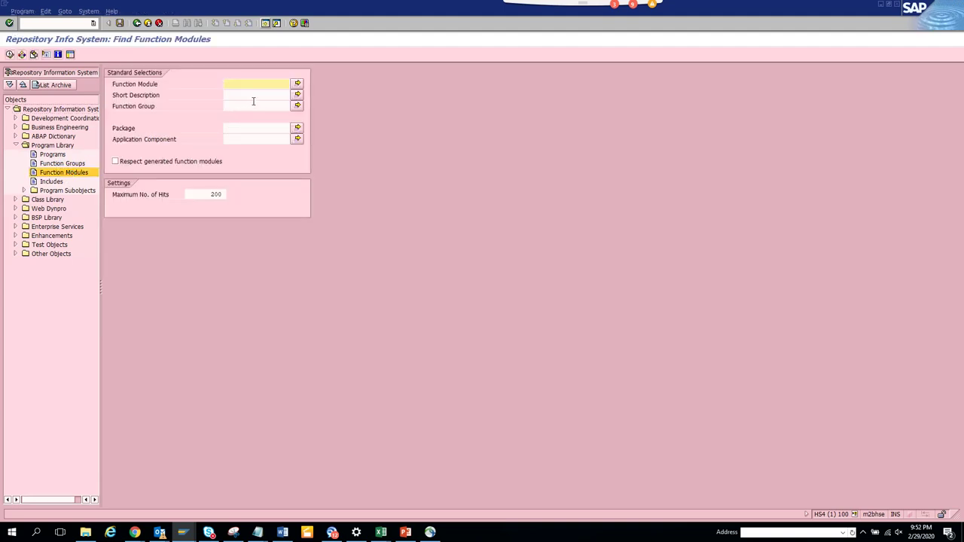
- Try searching function group ME for function modules named BAPI*, and widen the pattern to *BAPI*
click(254, 105)
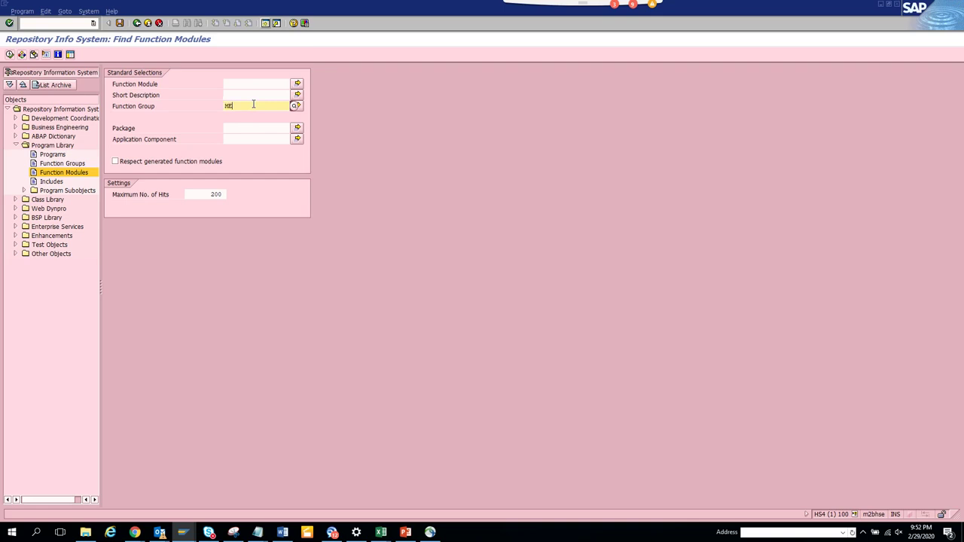
click(246, 82)
text(bapi)
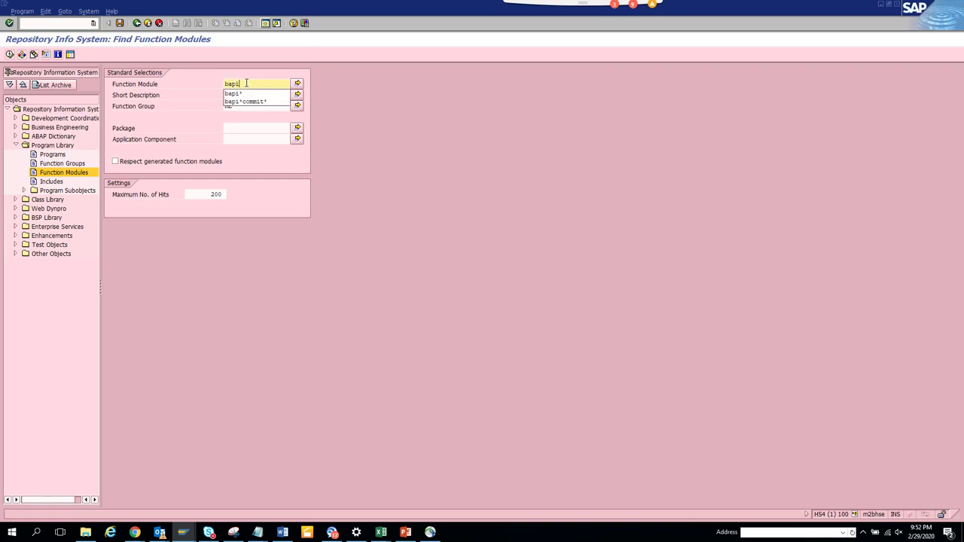
text(*)
key(Return)
key(F8)
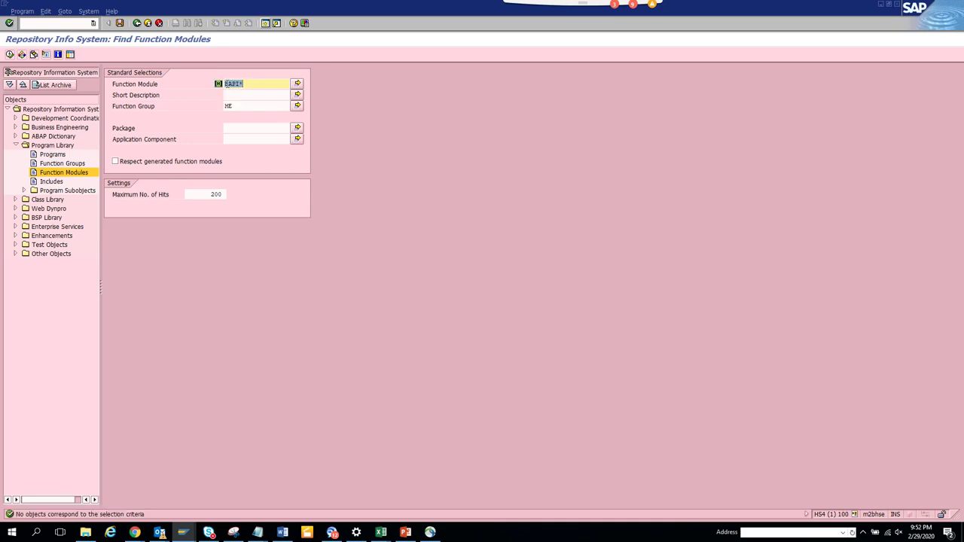
click(226, 84)
key(F8)
- Clear the function group and search package ME for function modules matching *BAPI*
double_click(238, 106)
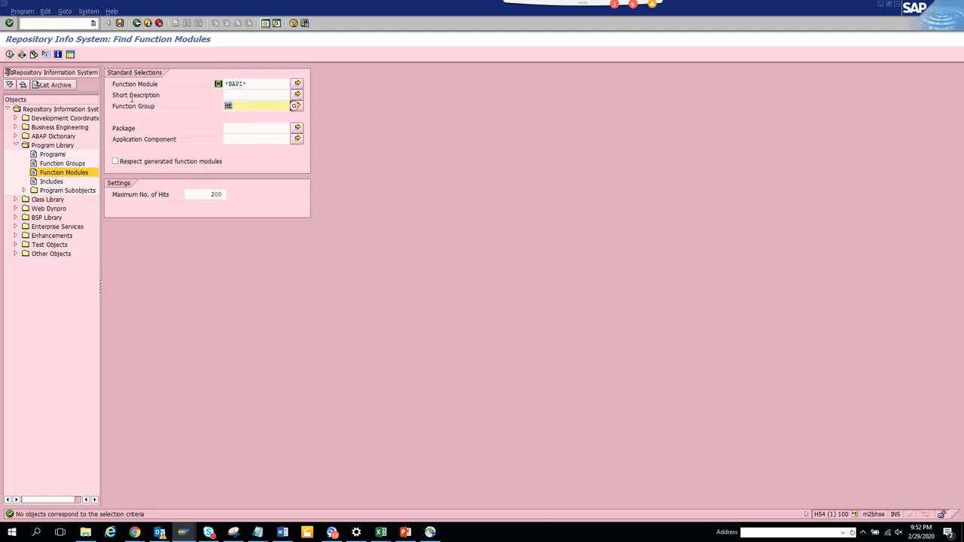
key(BackSpace)
click(256, 128)
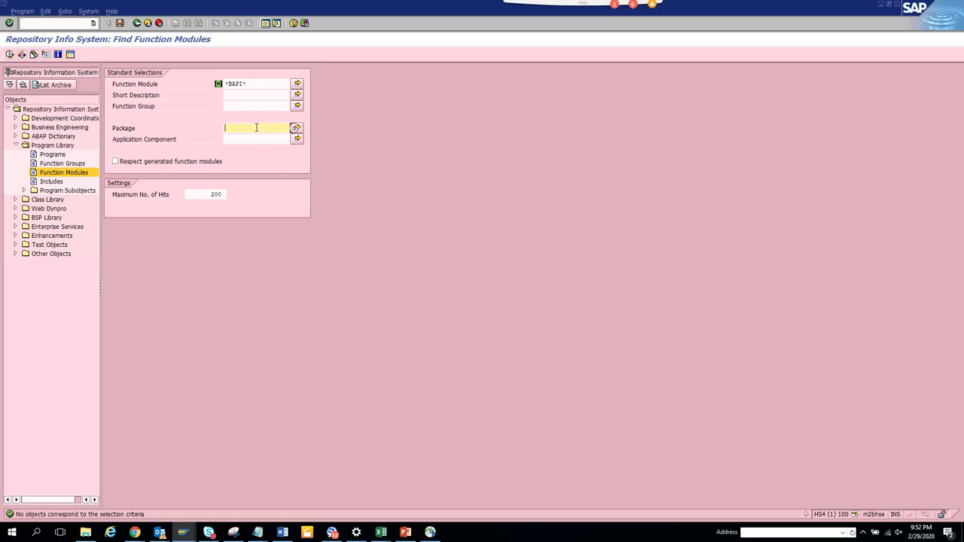
text(ME)
click(9, 54)
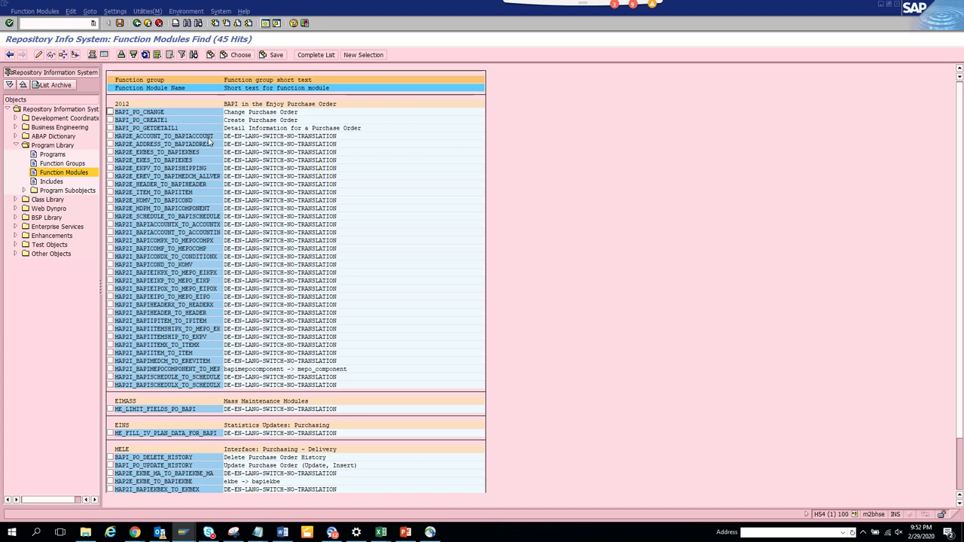
- Change the function module pattern to BAPI* and rerun the search in package ME
click(142, 23)
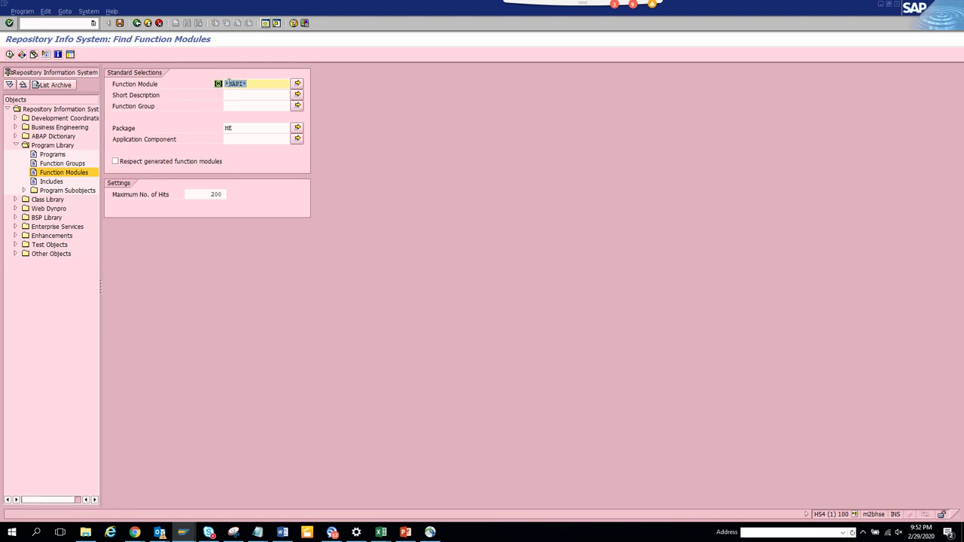
click(229, 83)
key(BackSpace)
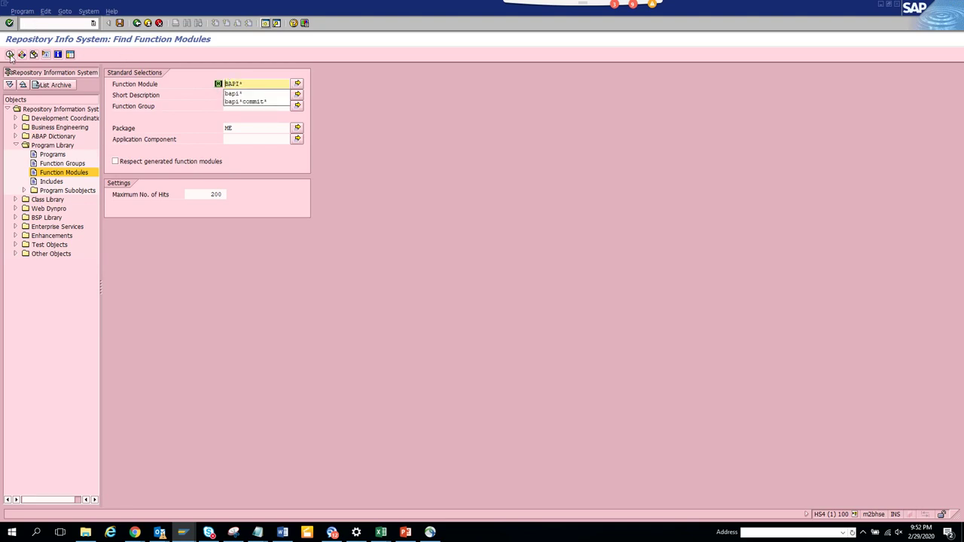
click(10, 55)
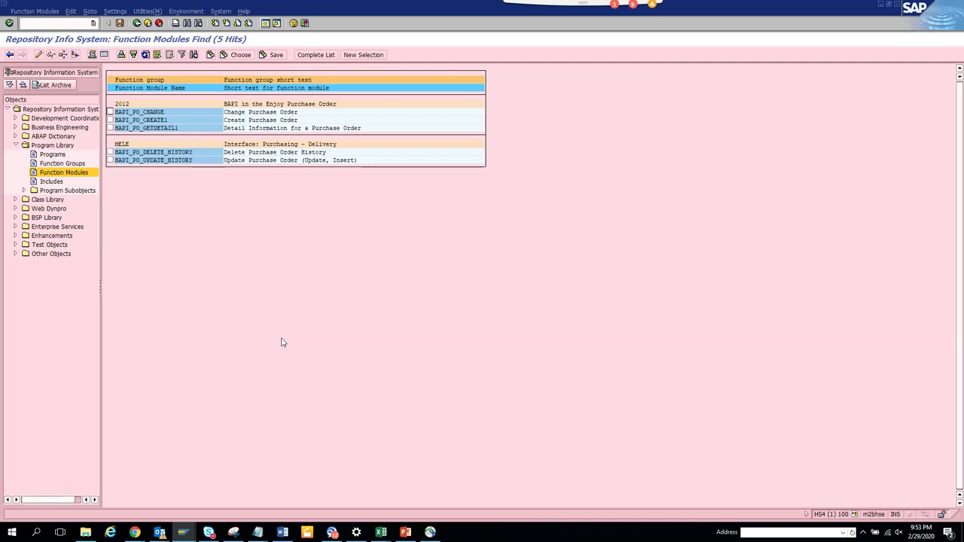
key(alt+Tab)
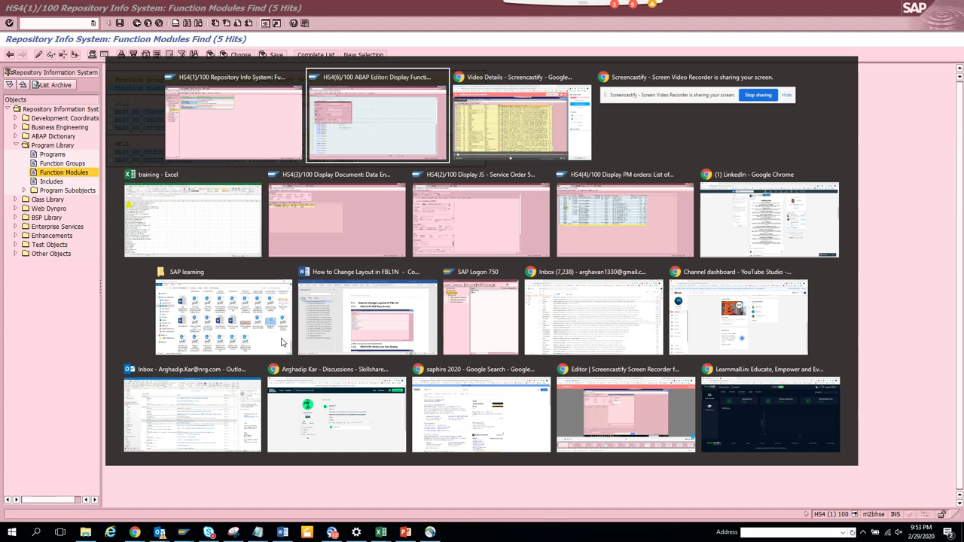
key(alt+Tab)
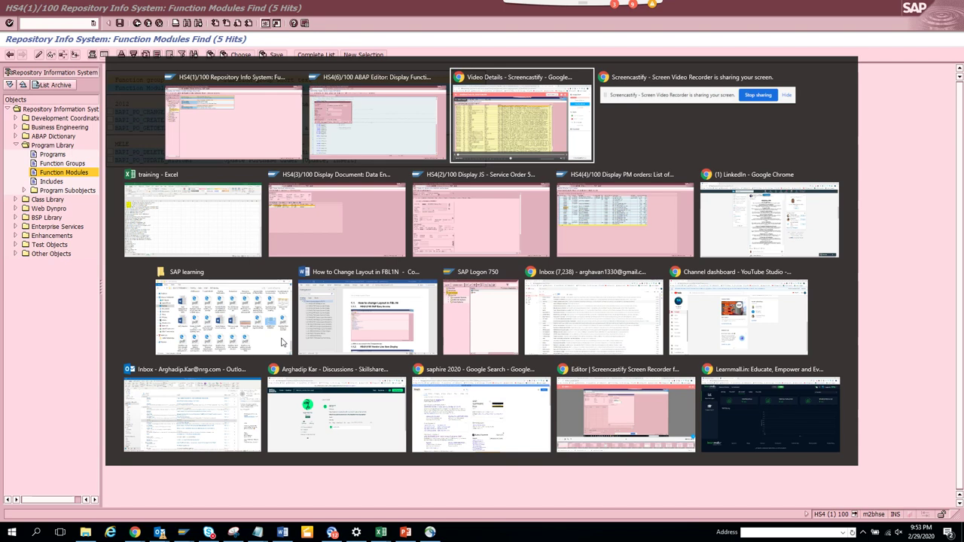
key(Escape)
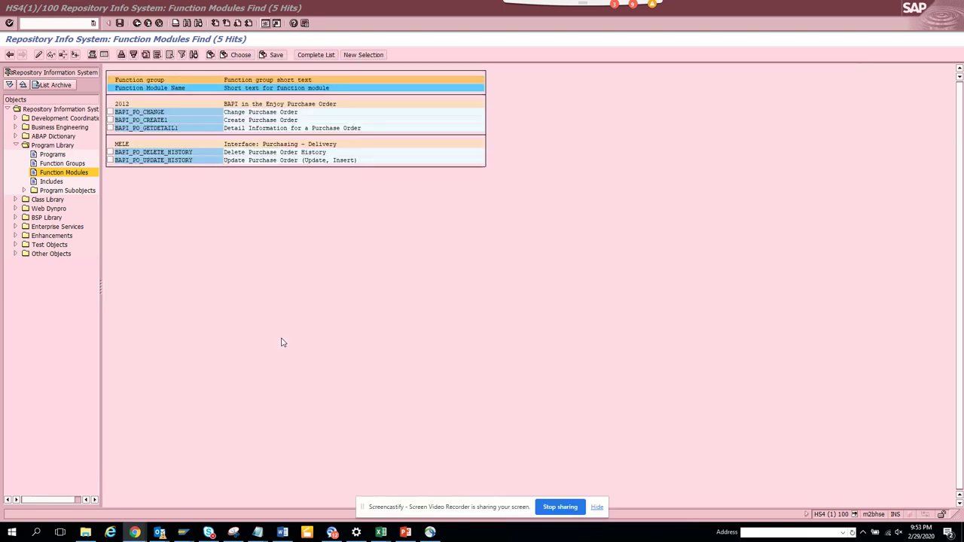